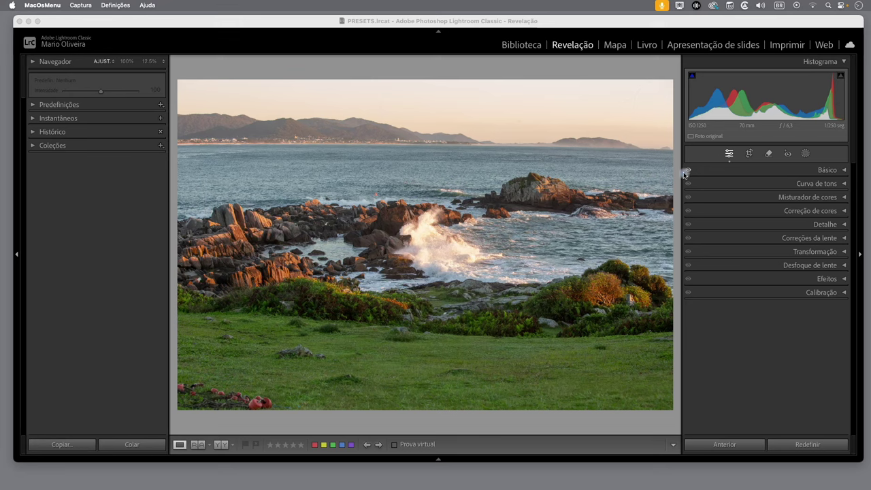
Open the Personalizar o painel de desenvolvimento dialog from a Develop panel header's menu.
left_click(844, 172)
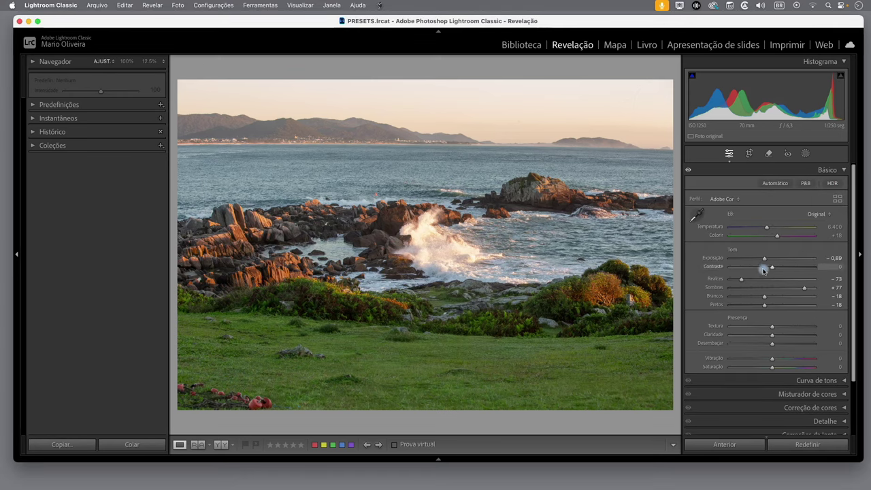
left_click(843, 171)
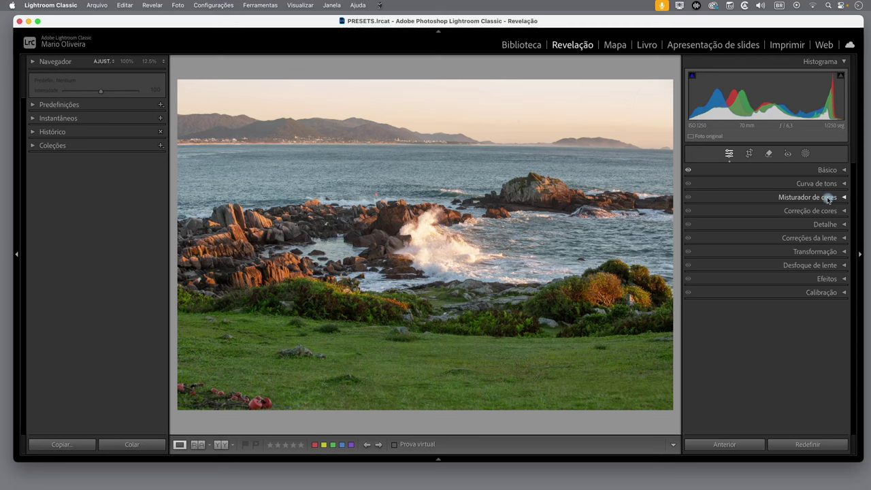
right_click(727, 294)
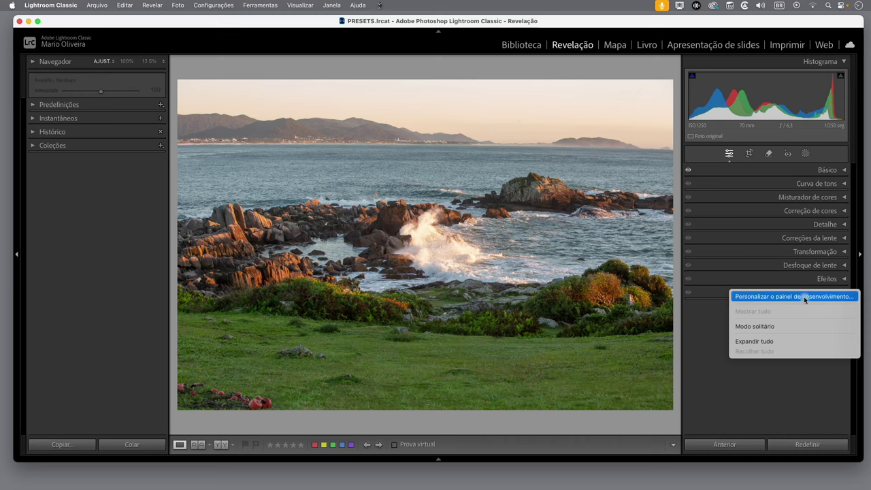
left_click(800, 302)
left_click_drag(469, 90, 484, 95)
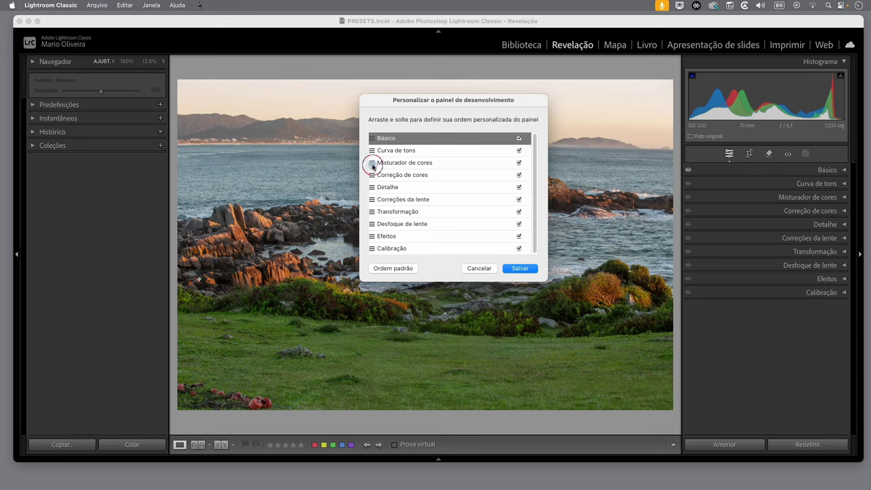
Move Misturador de cores then Calibração right under Básico, save, and restart Lightroom.
left_click_drag(372, 166, 372, 150)
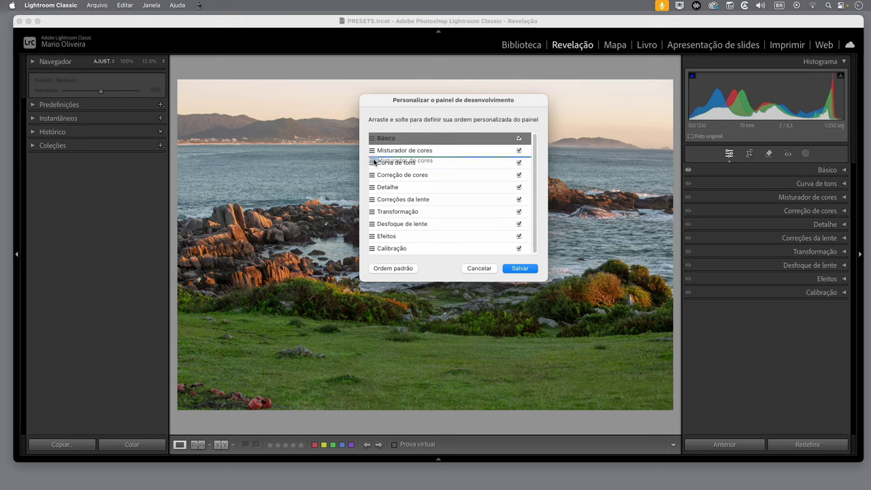
left_click_drag(373, 155, 373, 151)
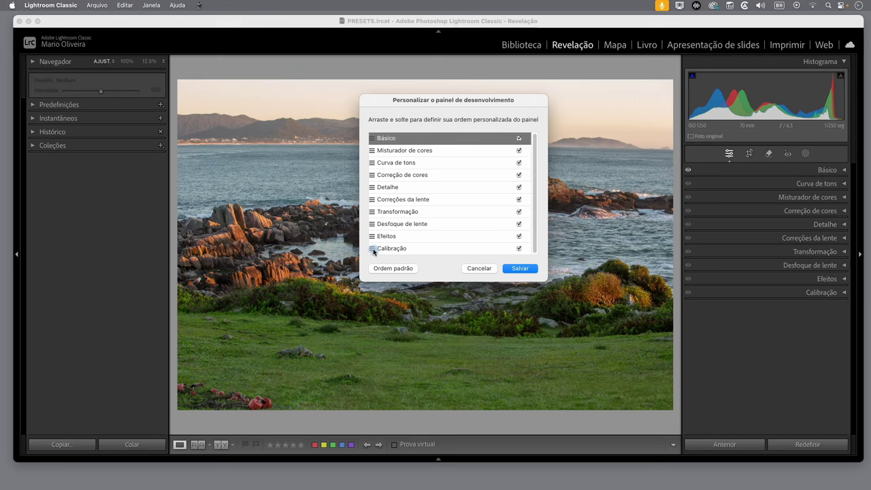
left_click_drag(373, 250, 376, 163)
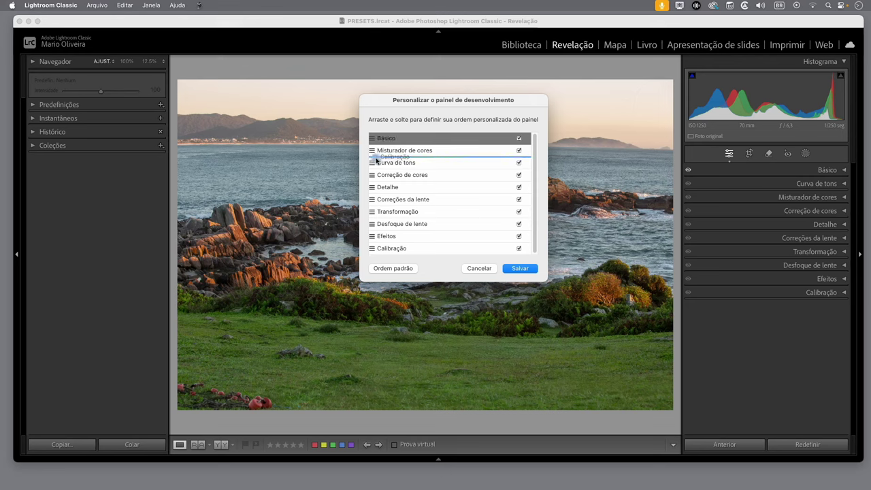
left_click_drag(377, 161, 374, 159)
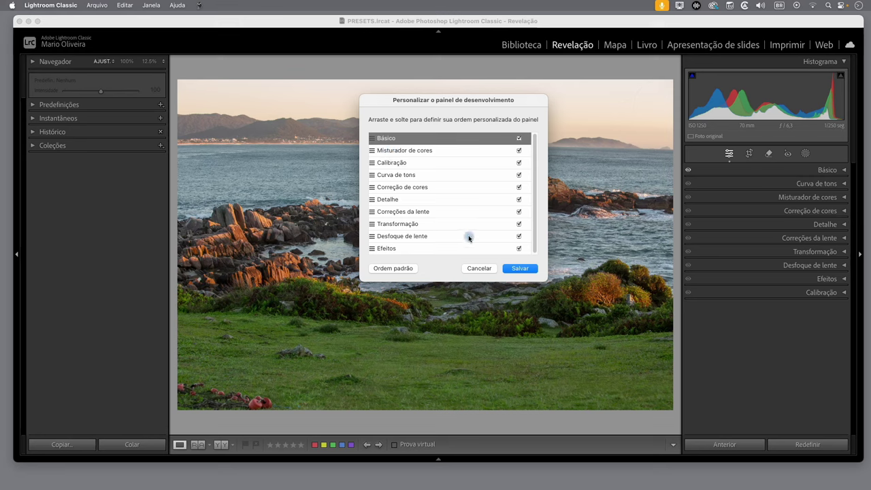
left_click(529, 270)
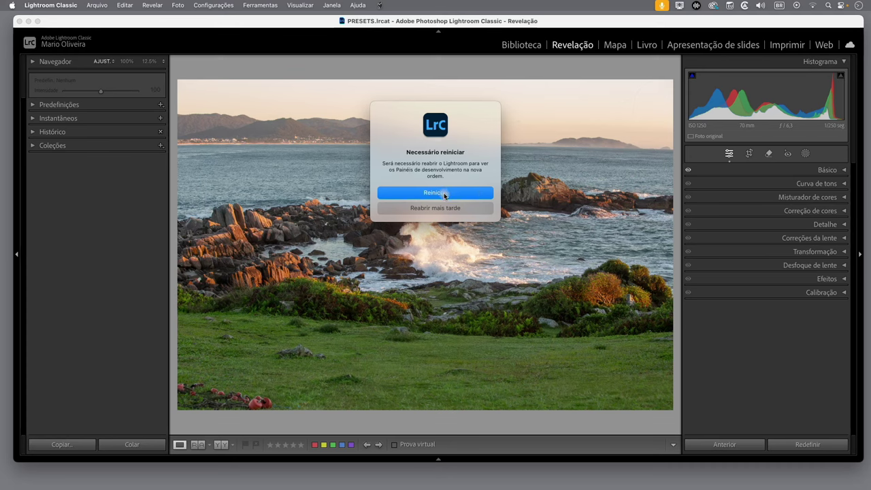
left_click(443, 193)
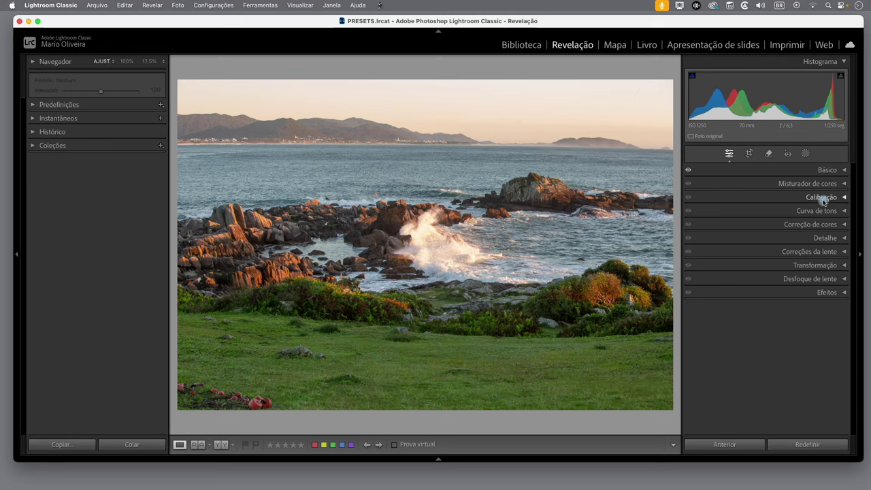
Expand Básico, showing Exposição −0,89, Realces −73 and Sombras +77.
left_click(845, 173)
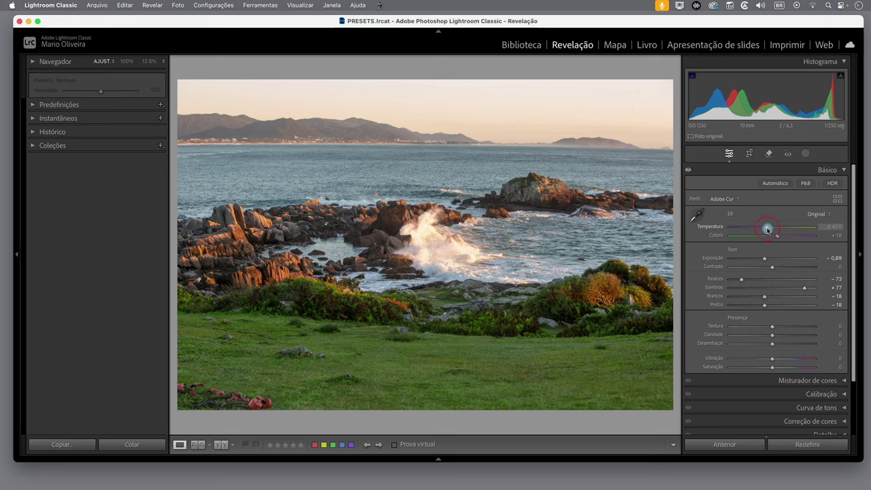
Set Temperatura 7.238 and Colorir +26, try Vibração, and reset Saturação to 0.
left_click_drag(767, 230, 780, 238)
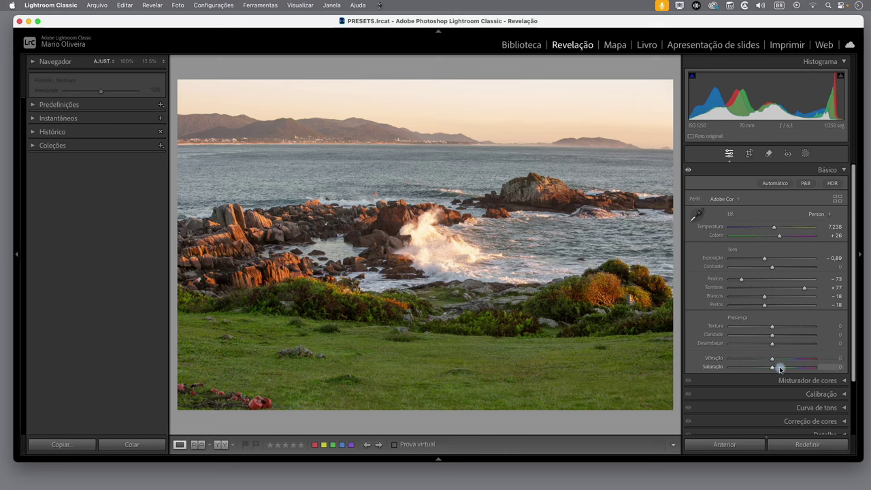
mouse_move(771, 359)
left_mouse_down()
mouse_move(794, 363)
mouse_move(780, 367)
left_mouse_up()
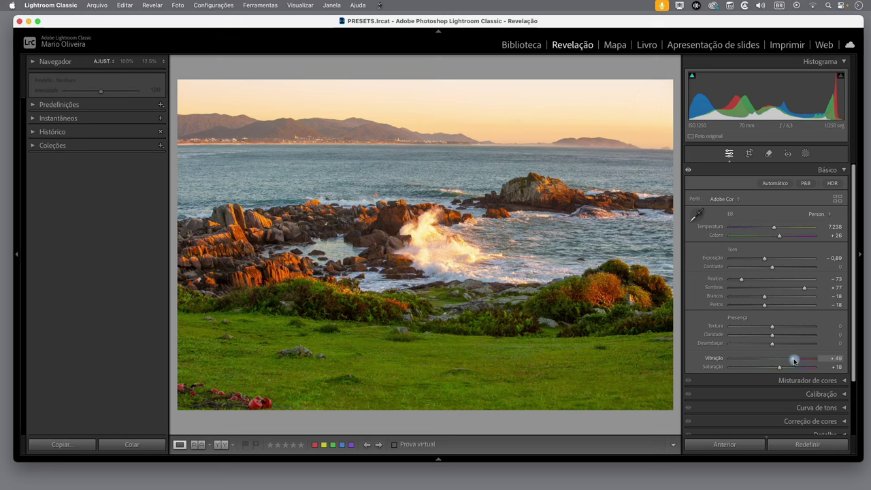
double_click(776, 366)
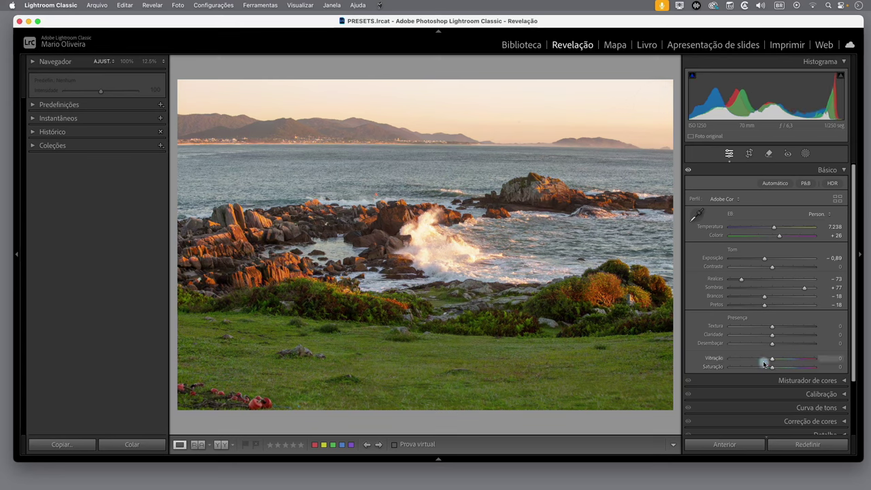
left_click(842, 170)
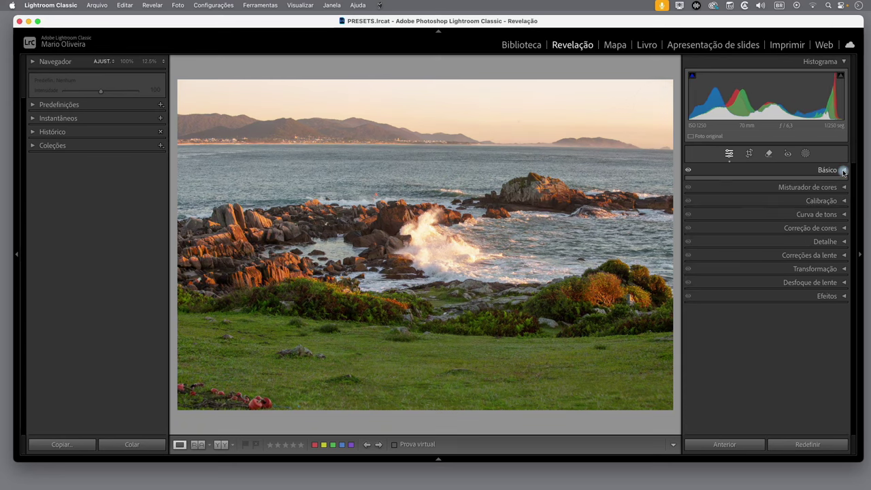
Set Calibração primary saturations: Vermelho +38, Verde +50, Azul +51.
left_click(844, 198)
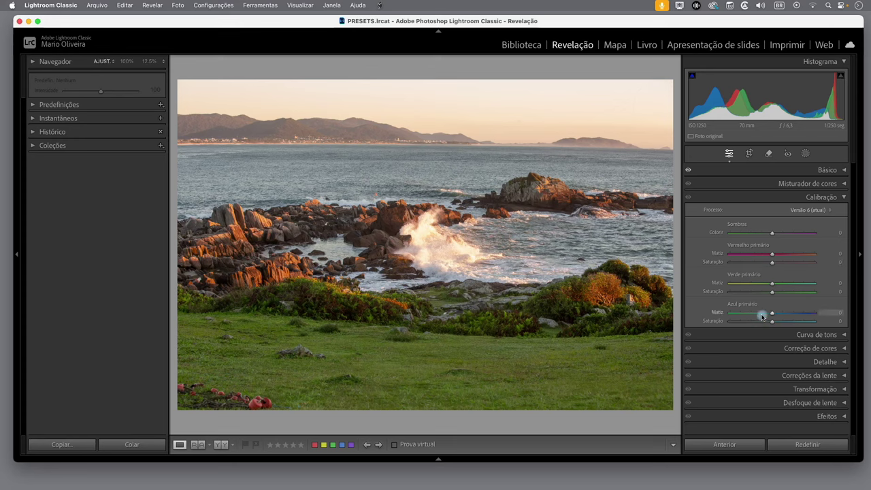
mouse_move(774, 324)
left_mouse_down()
mouse_move(799, 323)
mouse_move(783, 321)
mouse_move(792, 326)
left_mouse_up()
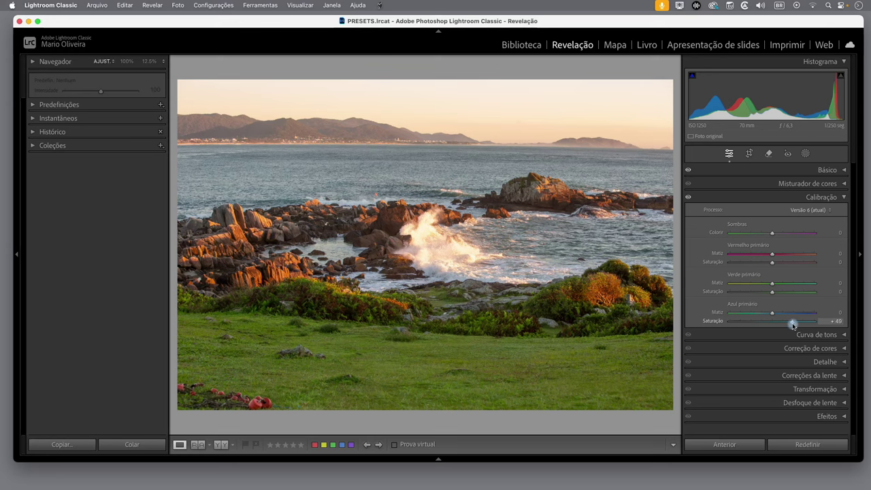
left_click_drag(793, 325, 792, 326)
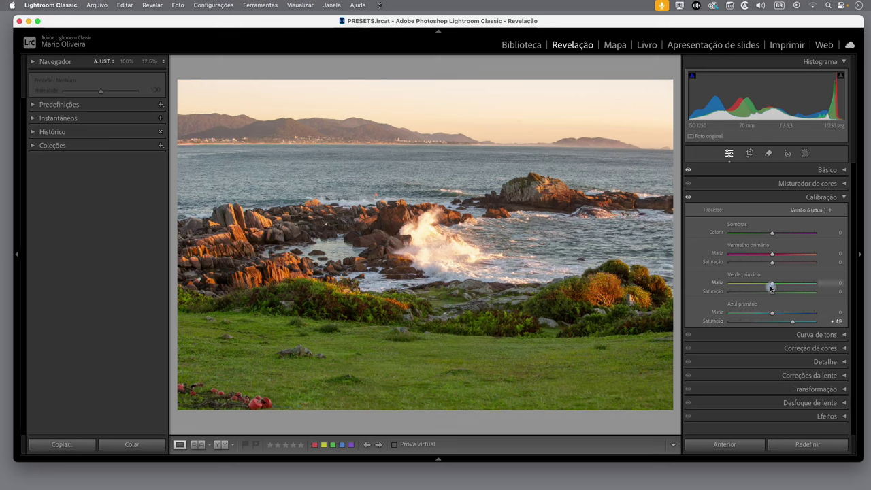
left_click_drag(771, 292, 790, 294)
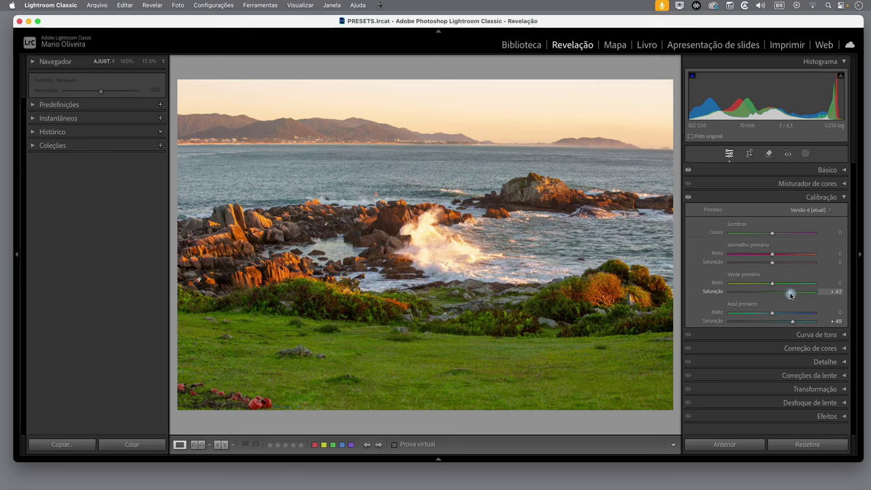
left_click_drag(790, 294, 788, 293)
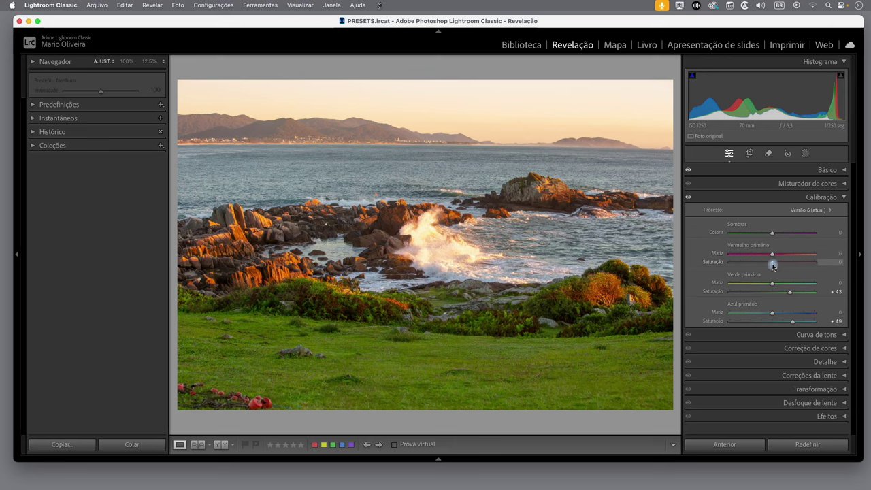
left_click_drag(772, 266, 778, 270)
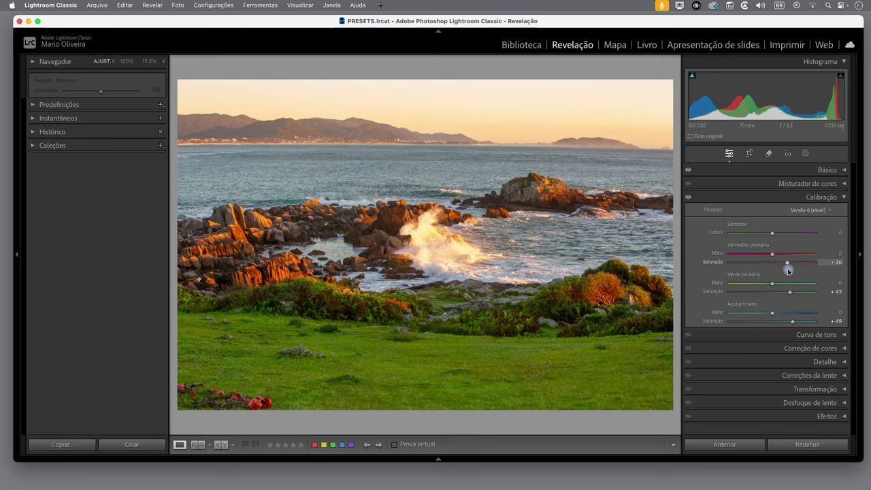
left_click_drag(778, 269, 809, 270)
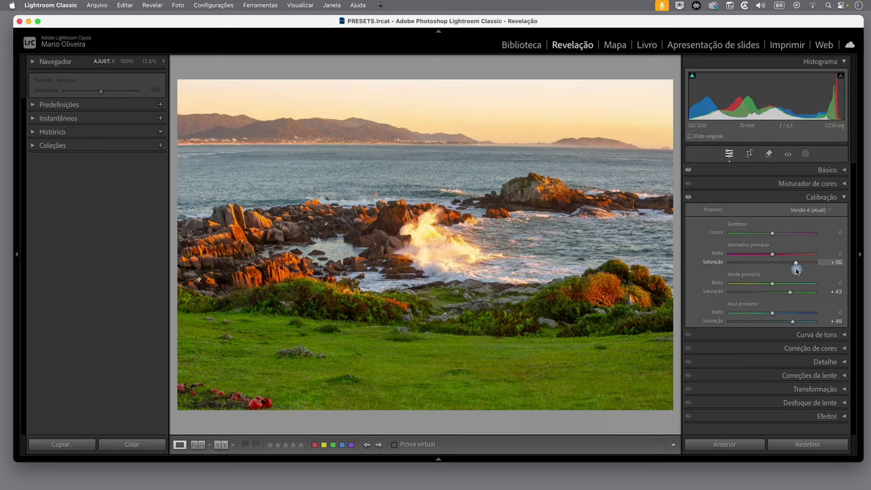
mouse_move(810, 270)
left_mouse_down()
mouse_move(789, 270)
mouse_move(799, 291)
mouse_move(773, 292)
mouse_move(793, 294)
left_mouse_up()
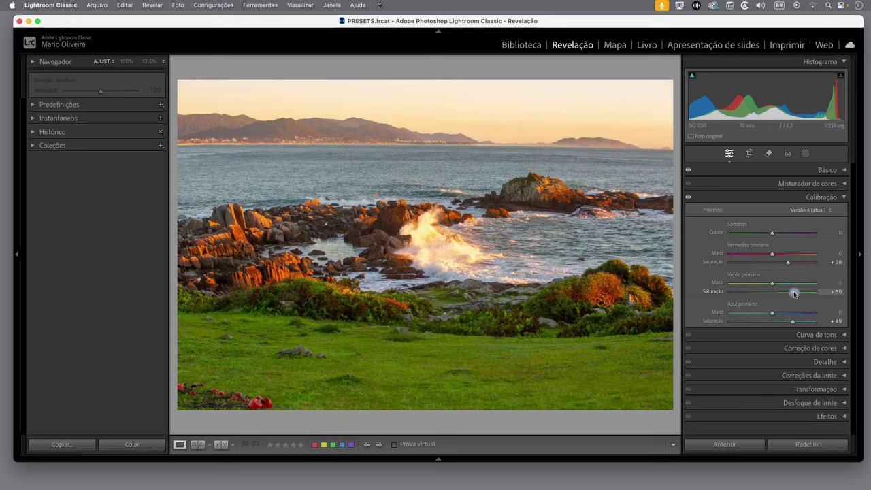
left_click_drag(792, 321, 794, 323)
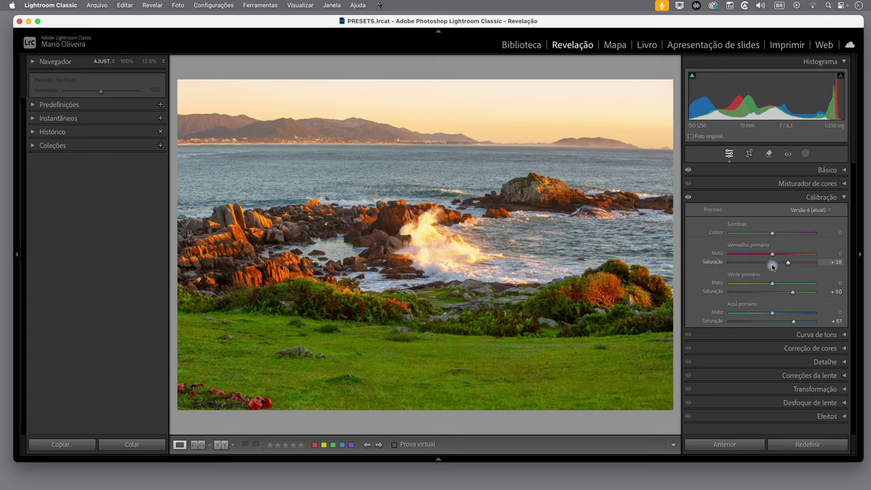
Show the colour mixer's HSL Saturação sliders and set Púrpura and Magenta to −100.
left_click(842, 197)
left_click(844, 185)
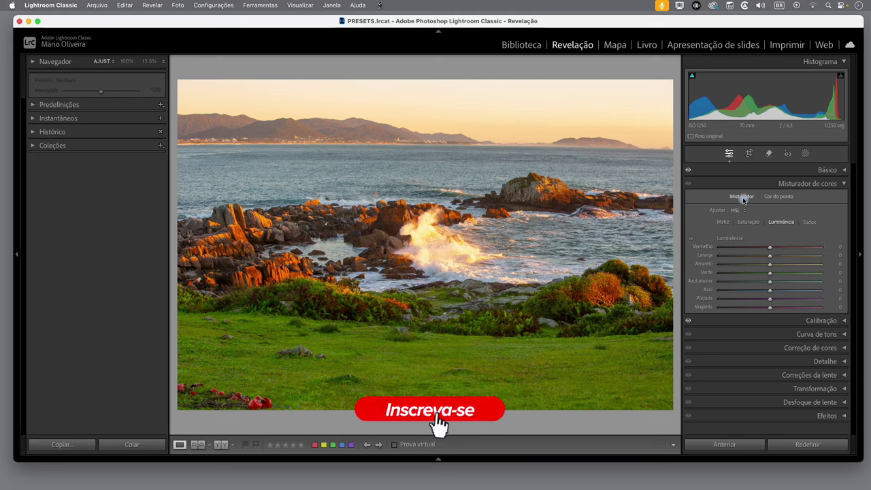
left_click(748, 222)
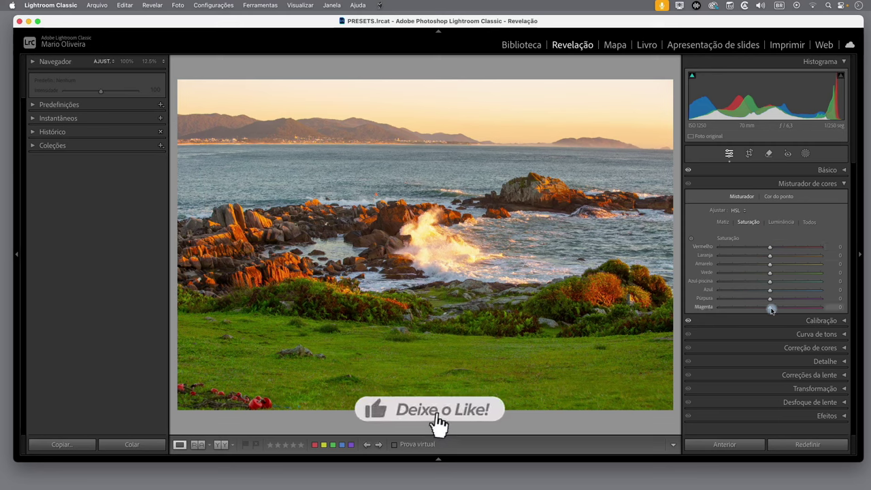
left_click_drag(771, 309, 767, 310)
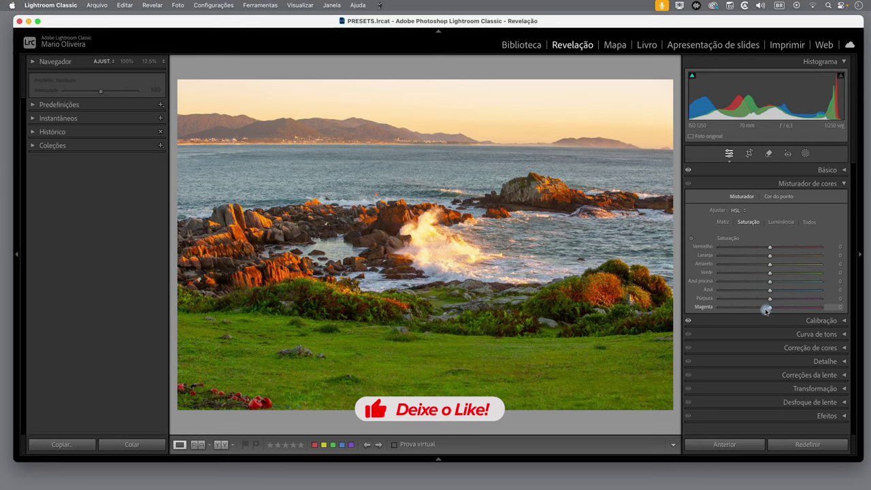
left_click_drag(766, 310, 704, 306)
left_click_drag(770, 298, 705, 298)
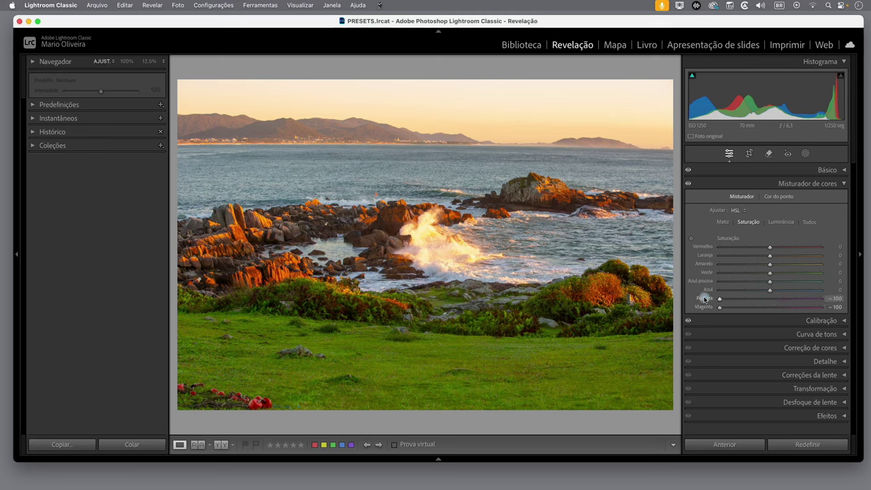
Drag Azul-piscina, Azul, Verde, Amarelo, Laranja and Vermelho saturation to −100.
left_click_drag(770, 292, 707, 289)
left_click_drag(771, 281, 700, 281)
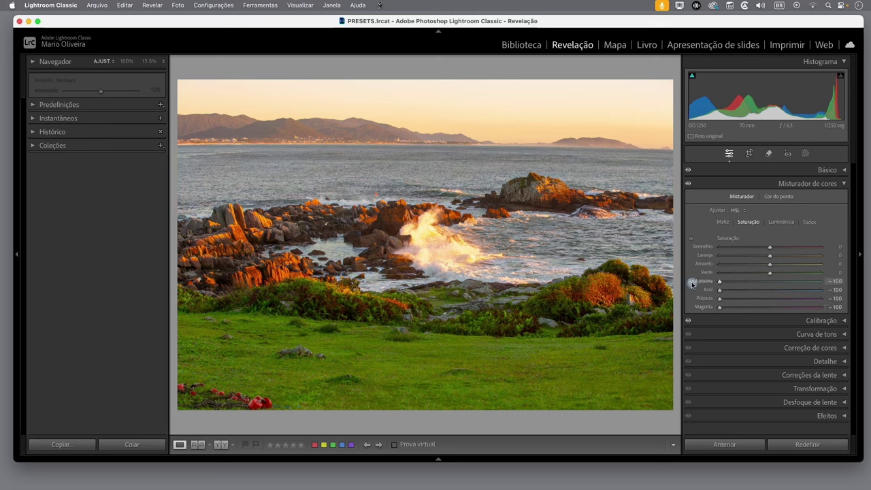
left_click_drag(772, 271, 705, 273)
left_click_drag(770, 263, 697, 264)
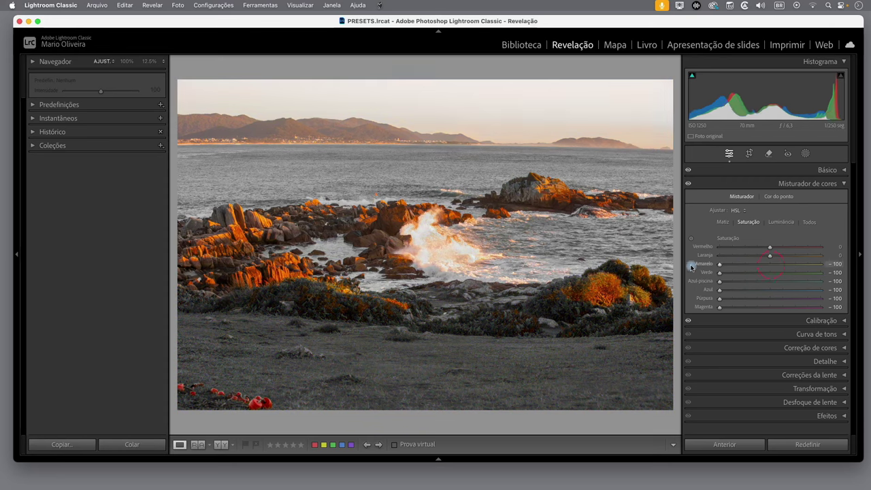
left_click_drag(770, 255, 711, 256)
left_click_drag(769, 246, 679, 252)
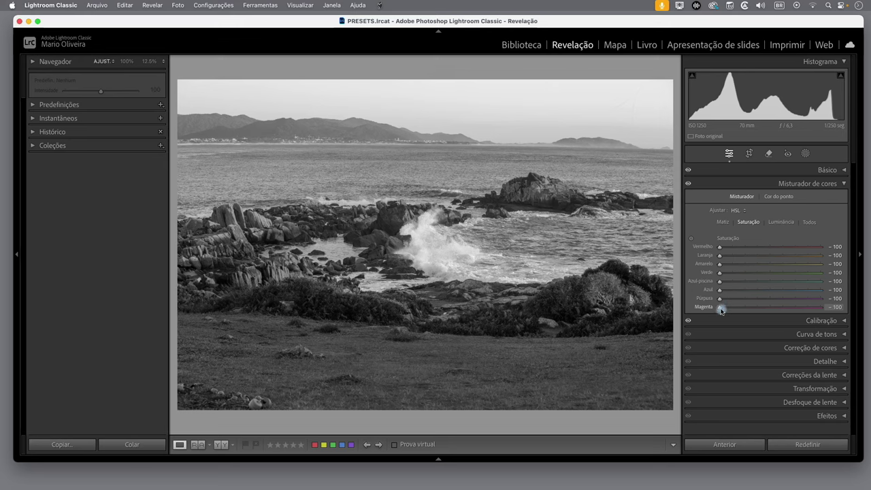
Test Magenta saturation, return it to minimum, and raise Azul saturation to about −40.
mouse_move(720, 308)
left_mouse_down()
mouse_move(820, 308)
mouse_move(715, 314)
mouse_move(828, 312)
left_mouse_up()
mouse_move(698, 314)
left_mouse_down()
mouse_move(830, 303)
mouse_move(727, 310)
mouse_move(721, 301)
mouse_move(821, 299)
mouse_move(720, 301)
left_mouse_up()
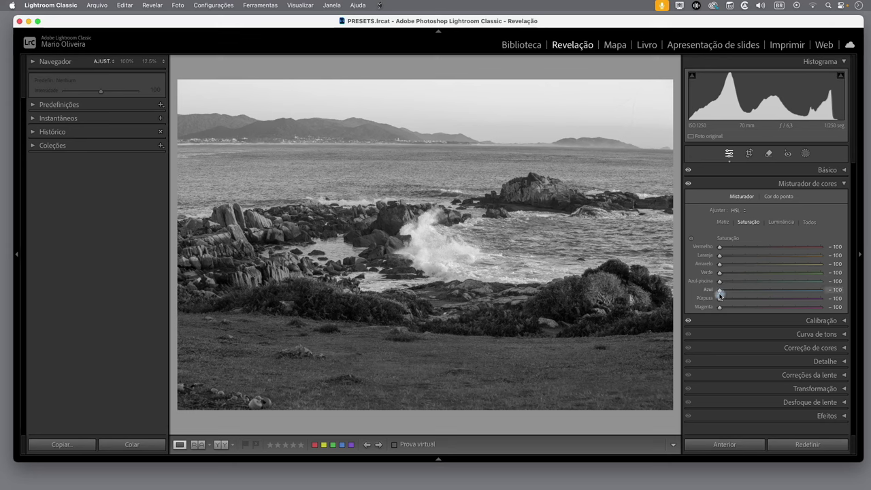
left_click_drag(722, 293, 747, 304)
left_click_drag(746, 305, 749, 299)
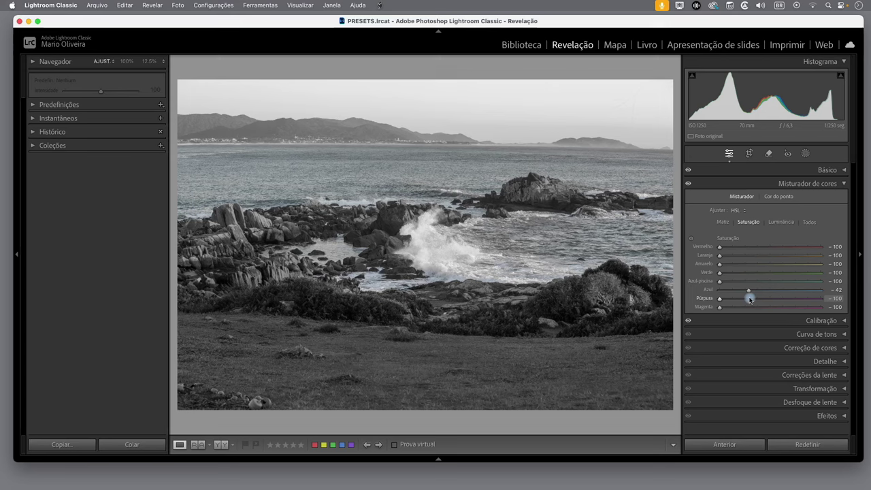
Set saturation: Vermelho −42, Laranja −31, Amarelo −37, Verde −39, Azul-piscina +51, Azul +12.
mouse_move(720, 284)
left_mouse_down()
mouse_move(801, 284)
mouse_move(745, 283)
mouse_move(775, 287)
mouse_move(751, 286)
mouse_move(739, 274)
mouse_move(767, 274)
mouse_move(751, 276)
left_mouse_up()
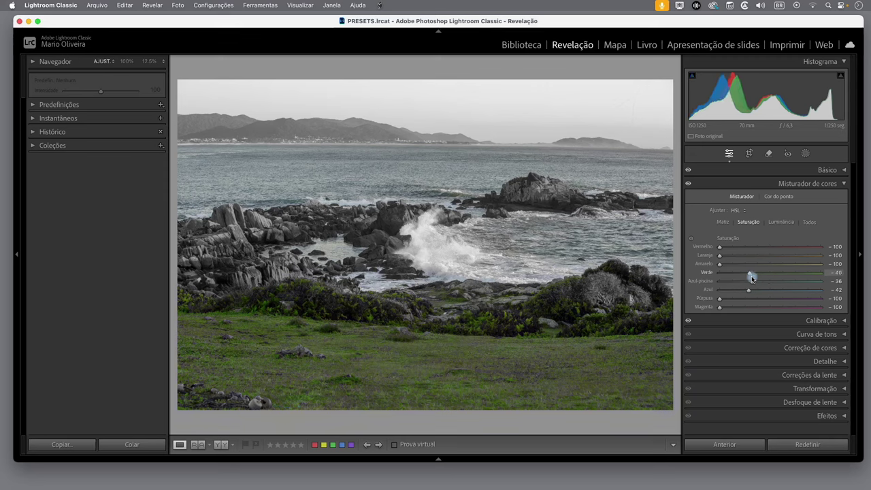
left_click_drag(719, 264, 764, 264)
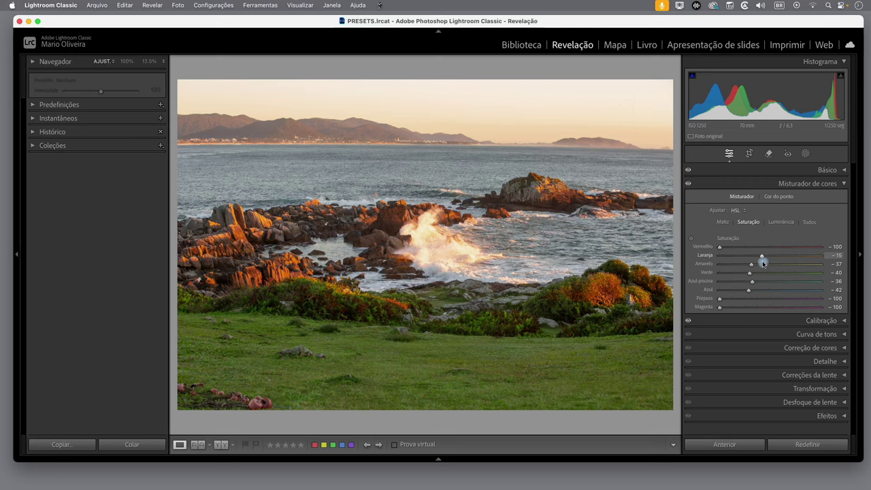
mouse_move(763, 264)
left_mouse_down()
mouse_move(753, 264)
mouse_move(765, 264)
mouse_move(756, 250)
mouse_move(730, 251)
mouse_move(769, 252)
mouse_move(754, 261)
left_mouse_up()
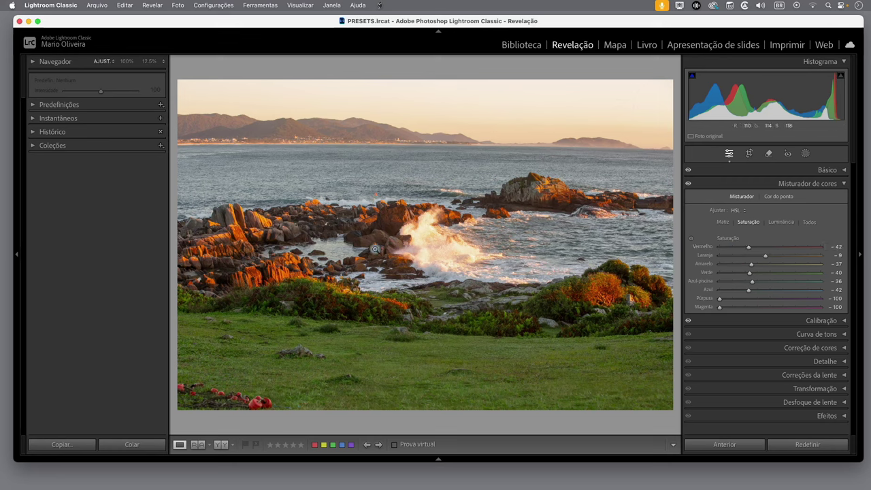
mouse_move(751, 260)
left_mouse_down()
mouse_move(746, 251)
mouse_move(753, 255)
left_mouse_up()
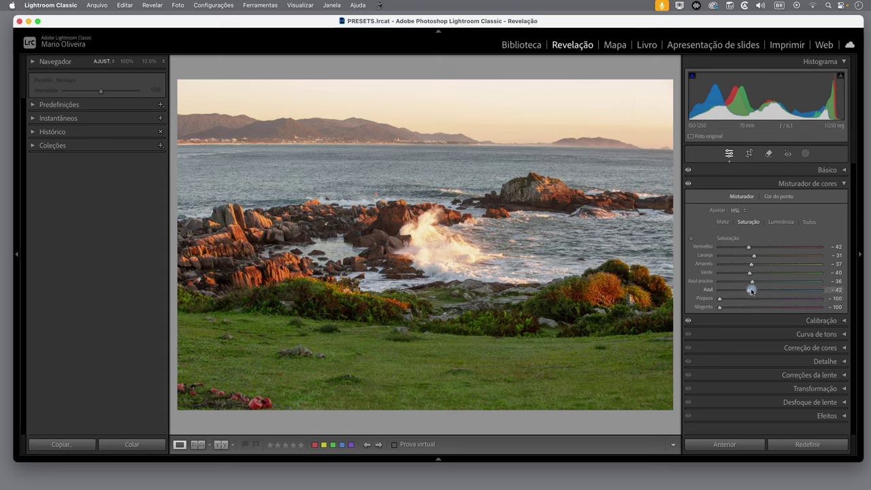
left_click_drag(785, 291, 779, 294)
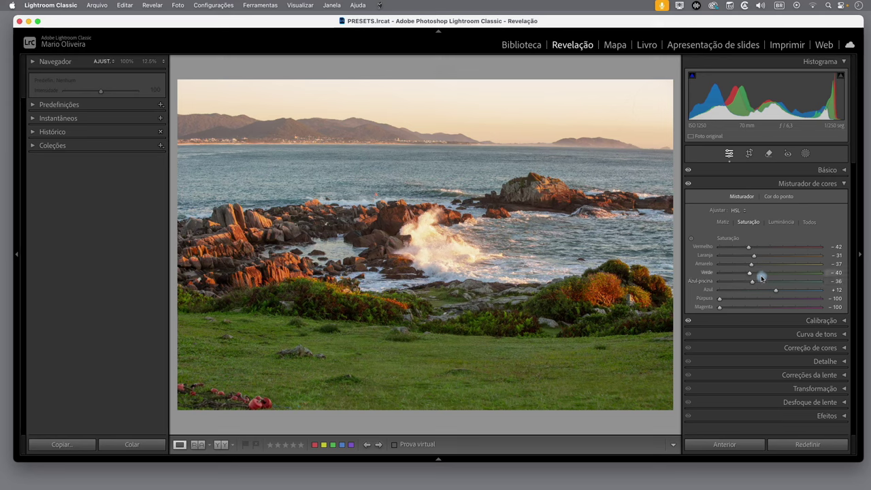
mouse_move(751, 285)
left_mouse_down()
mouse_move(800, 286)
mouse_move(750, 272)
left_mouse_up()
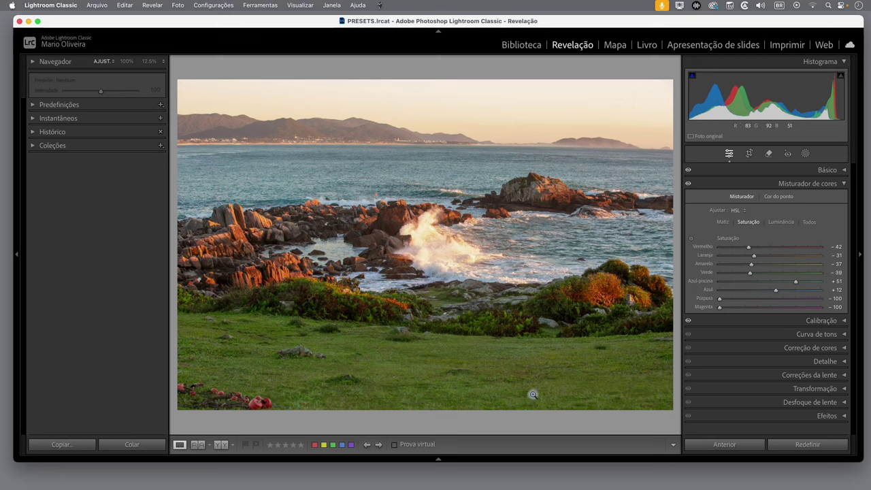
Set HSL saturation to Amarelo −12, Laranja −2 and Vermelho −39.
left_click_drag(752, 267, 800, 270)
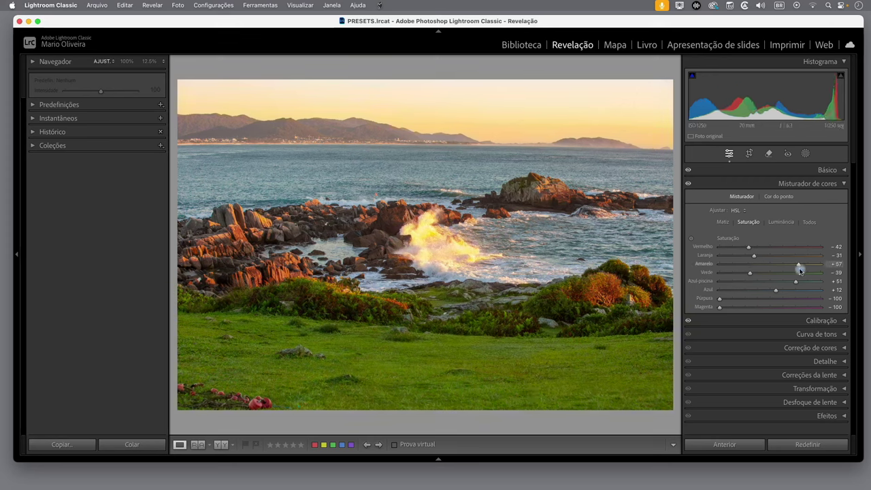
left_click_drag(800, 270, 798, 270)
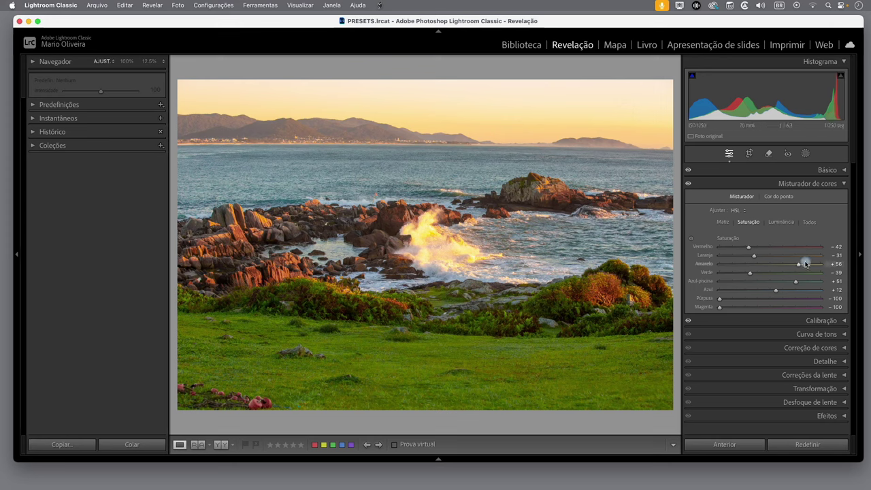
mouse_move(798, 264)
left_mouse_down()
mouse_move(747, 259)
mouse_move(765, 261)
left_mouse_up()
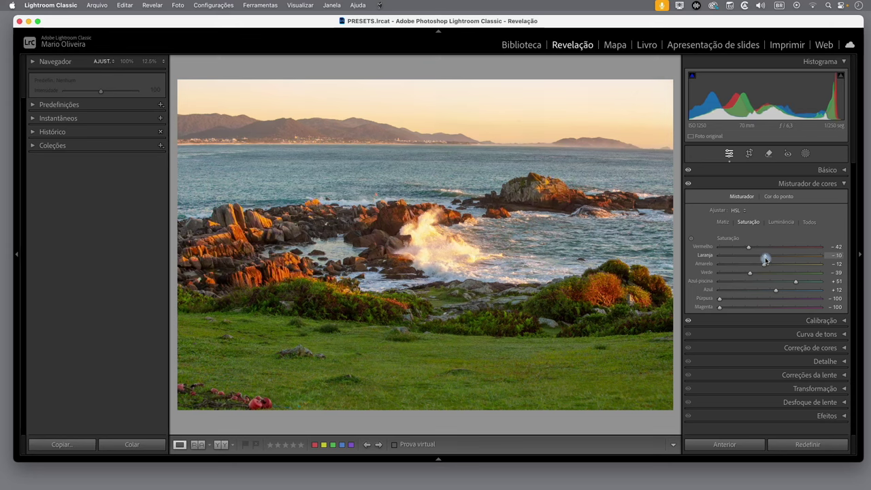
left_click_drag(765, 260, 769, 262)
mouse_move(750, 247)
left_mouse_down()
mouse_move(774, 255)
mouse_move(759, 254)
left_mouse_up()
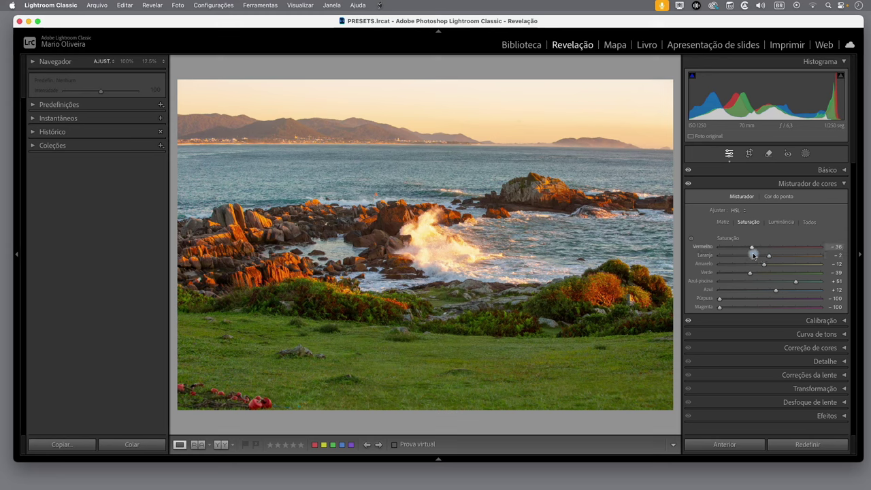
left_click_drag(759, 254, 749, 254)
left_click(782, 225)
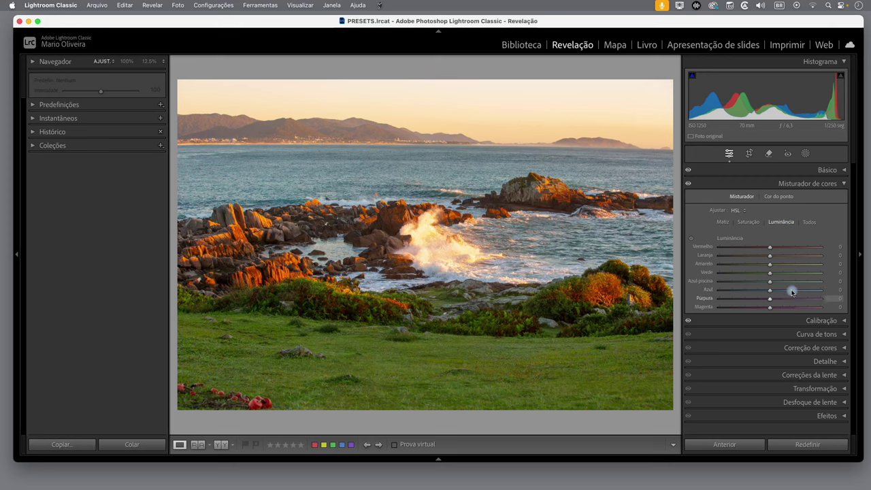
Set HSL luminance: Azul-piscina +63, Azul +25, Amarelo −12, Verde −13.
left_click(749, 222)
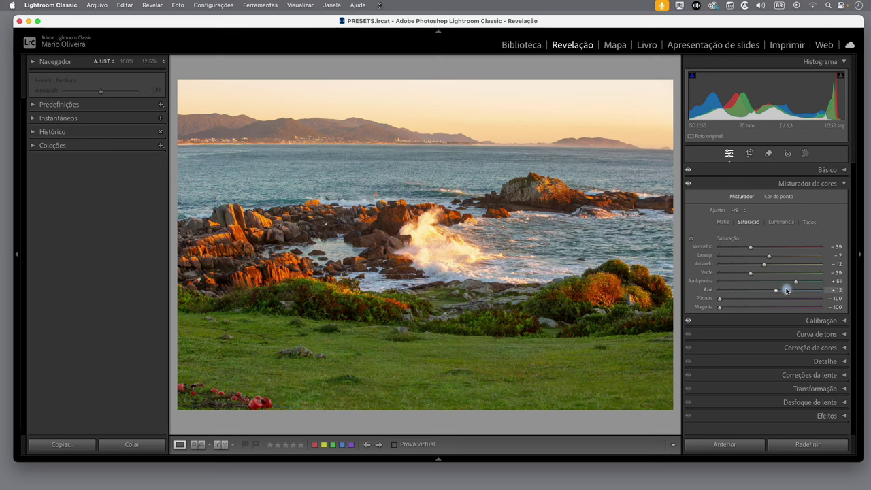
left_click(780, 223)
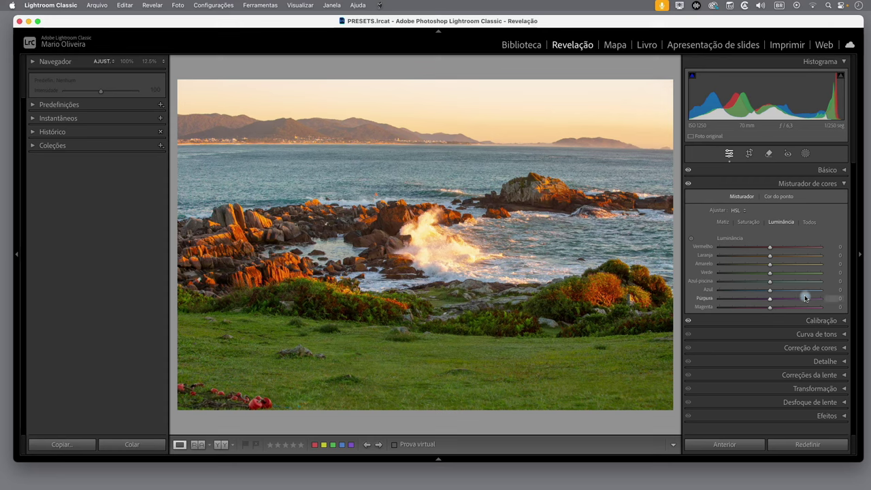
mouse_move(769, 290)
left_mouse_down()
mouse_move(795, 290)
mouse_move(741, 291)
mouse_move(783, 295)
mouse_move(762, 302)
mouse_move(791, 291)
mouse_move(773, 296)
mouse_move(788, 299)
mouse_move(766, 293)
mouse_move(783, 297)
left_mouse_up()
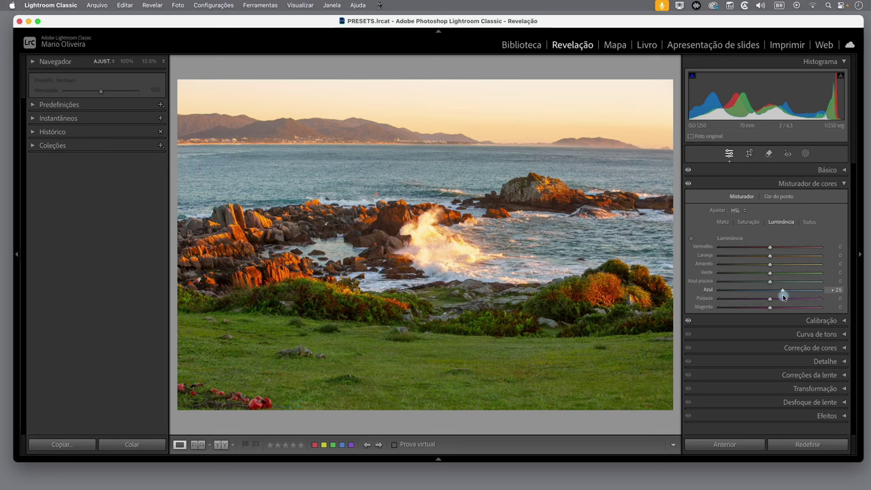
left_click_drag(783, 297, 784, 294)
left_click_drag(779, 294, 780, 294)
left_click_drag(791, 296, 783, 295)
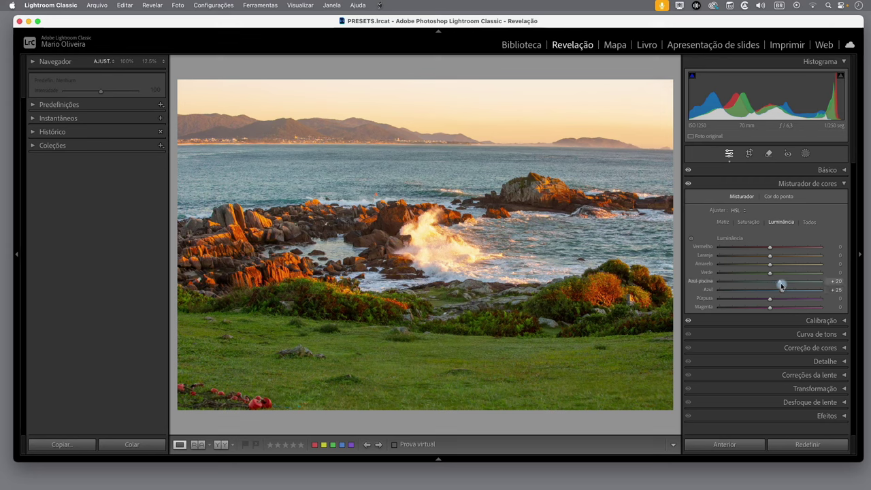
left_click_drag(785, 287, 801, 290)
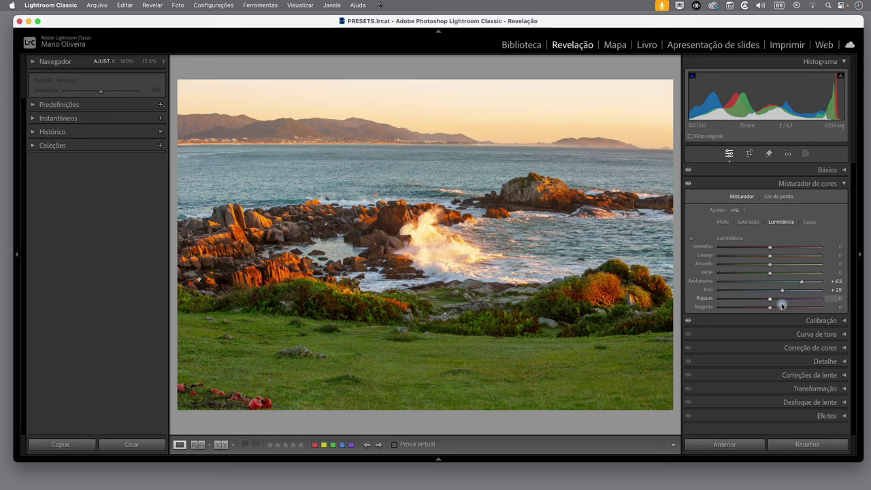
mouse_move(771, 275)
left_mouse_down()
mouse_move(806, 277)
mouse_move(763, 276)
mouse_move(785, 266)
mouse_move(764, 269)
left_mouse_up()
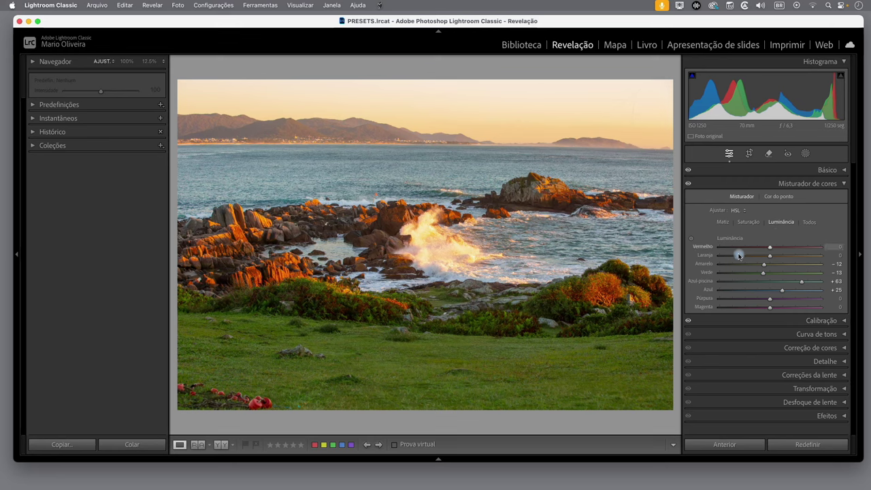
Set Laranja luminance to +4 and Vermelho luminance to −26.
mouse_move(771, 257)
left_mouse_down()
mouse_move(781, 261)
mouse_move(763, 261)
left_mouse_up()
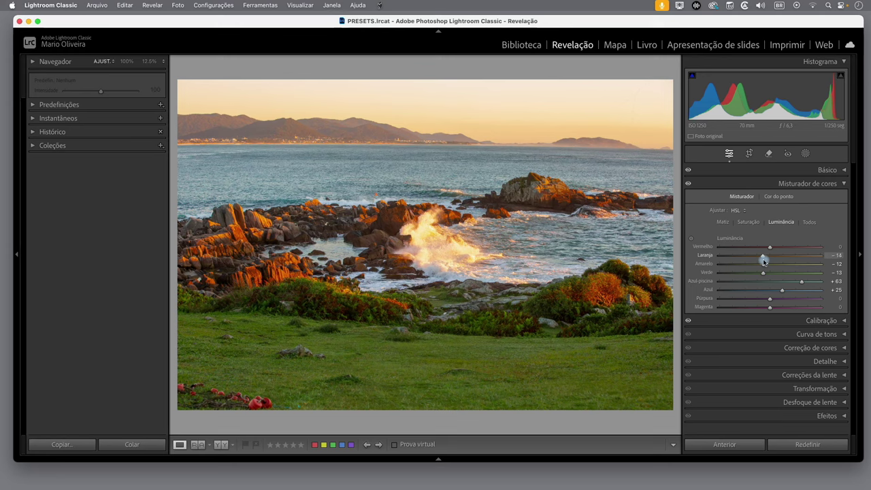
left_click_drag(763, 260, 771, 260)
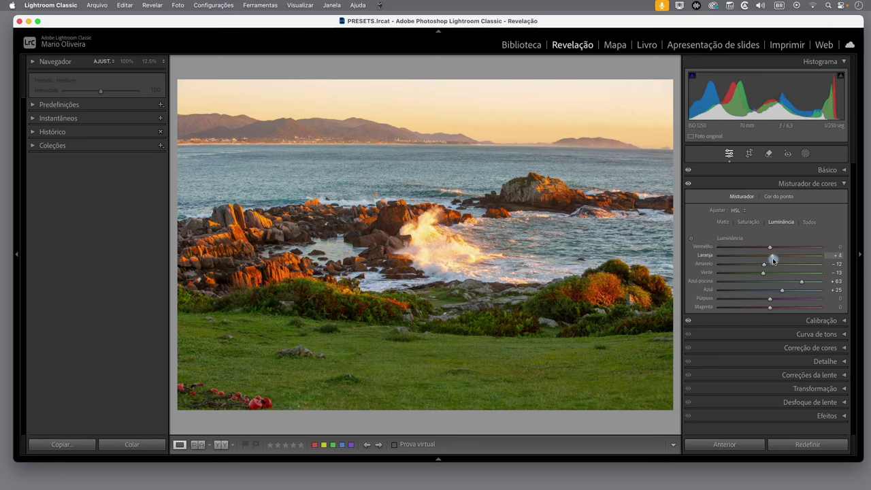
left_click_drag(769, 248, 761, 251)
left_click_drag(758, 251, 757, 252)
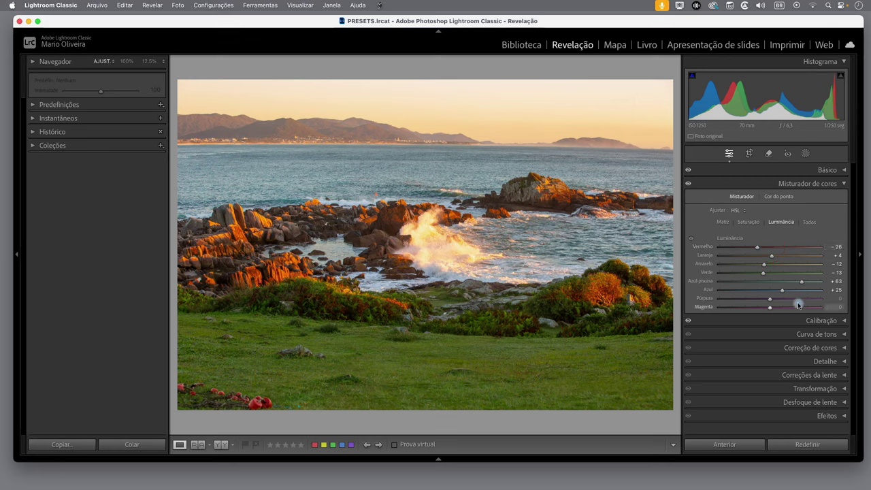
Toggle Misturador de cores off and on to compare the photo with and without it.
left_click(689, 185)
left_click(689, 185)
left_click(690, 185)
left_click(689, 185)
left_click(689, 186)
left_click(689, 186)
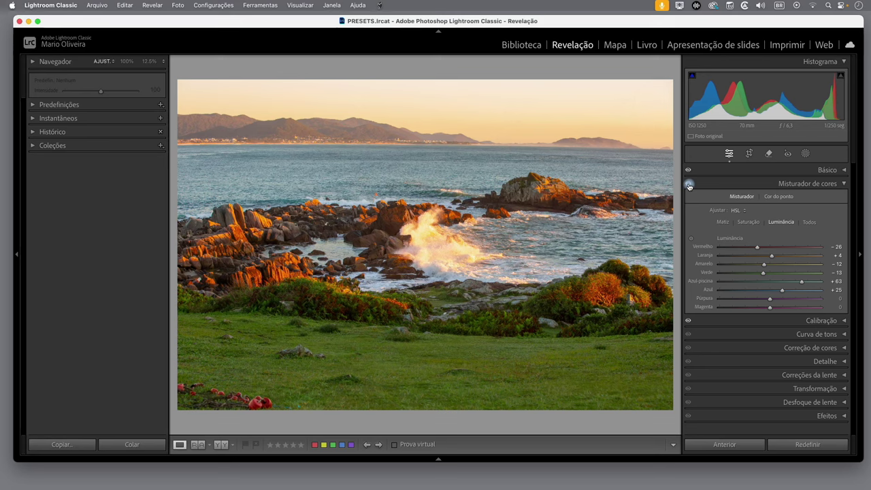
Toggle the Color Mixer off and on twice to compare, then show the Before/After split view.
left_click(689, 186)
left_click(690, 185)
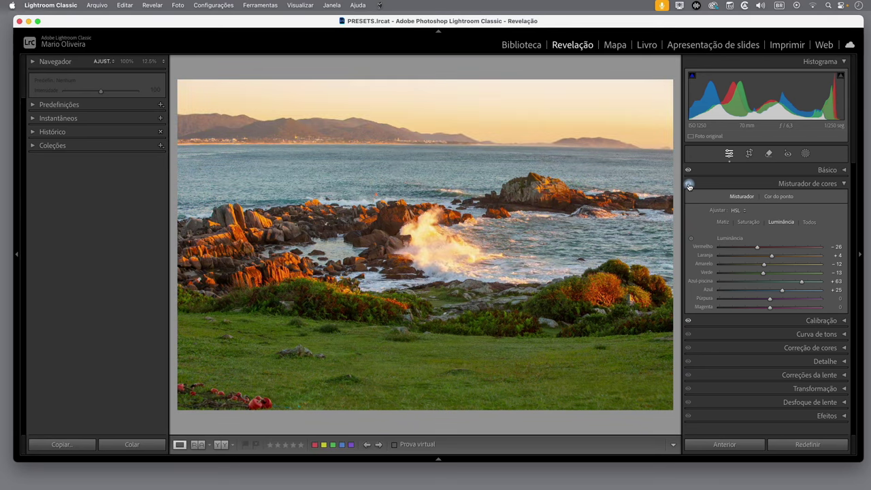
left_click(690, 186)
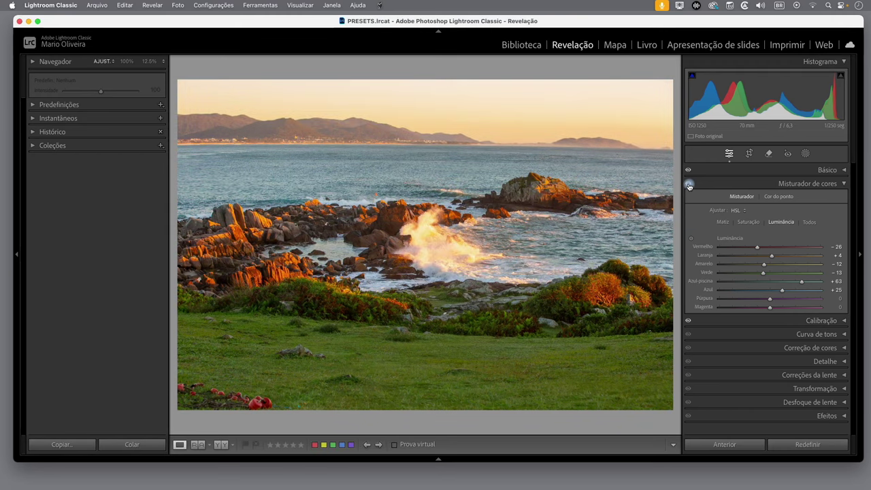
left_click(689, 186)
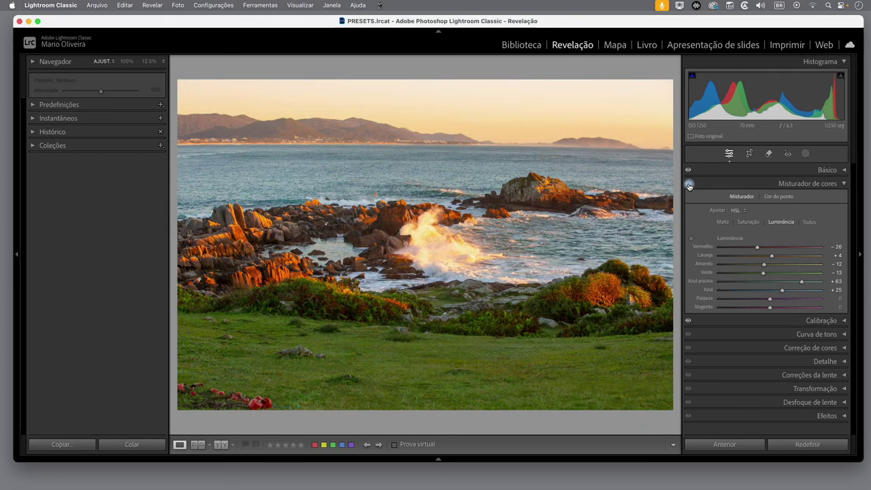
key("y")
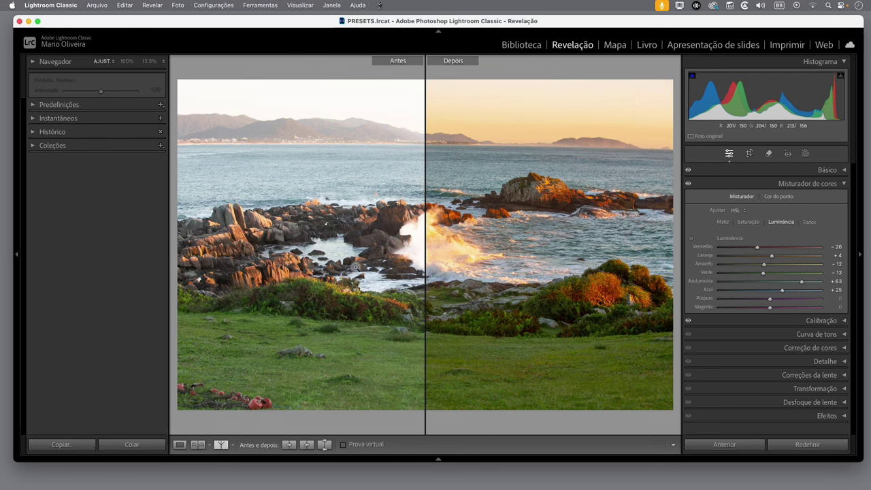
Zoom the comparison to 100% and pan across the rocks and crashing wave, then fit again.
left_click(395, 225)
left_click_drag(342, 262, 525, 216)
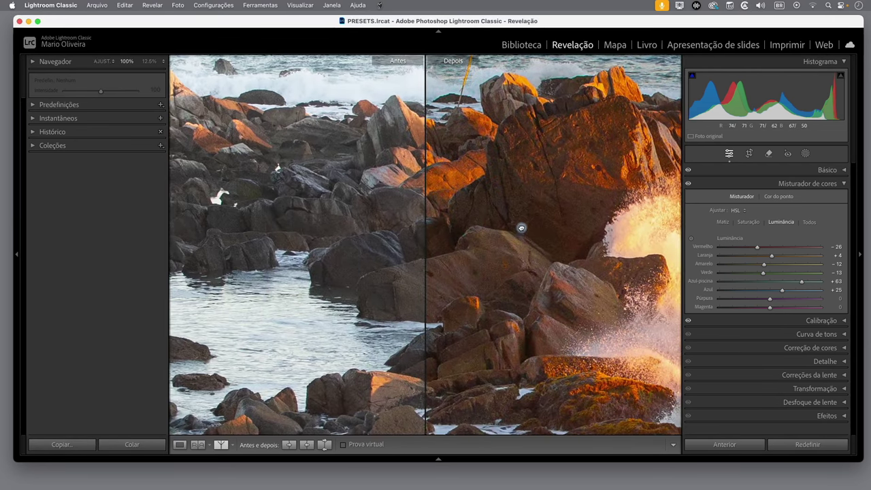
mouse_move(340, 197)
left_mouse_down()
mouse_move(132, 202)
mouse_move(207, 200)
left_mouse_up()
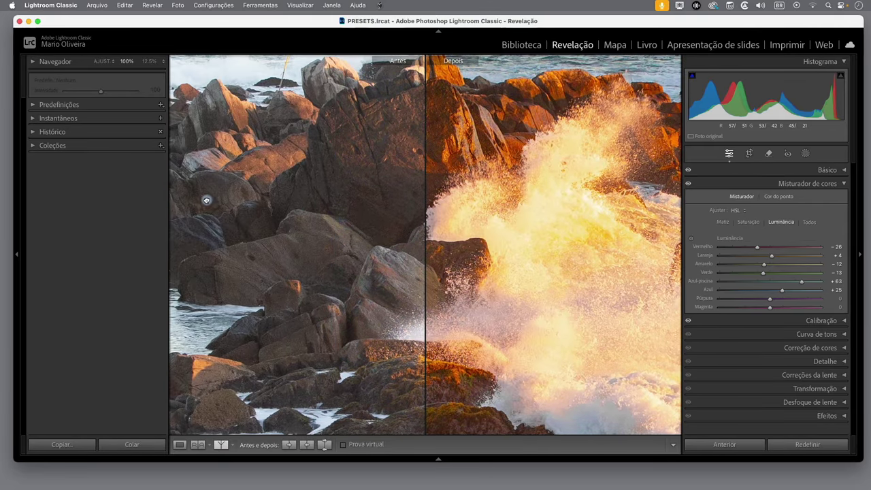
left_click(290, 235)
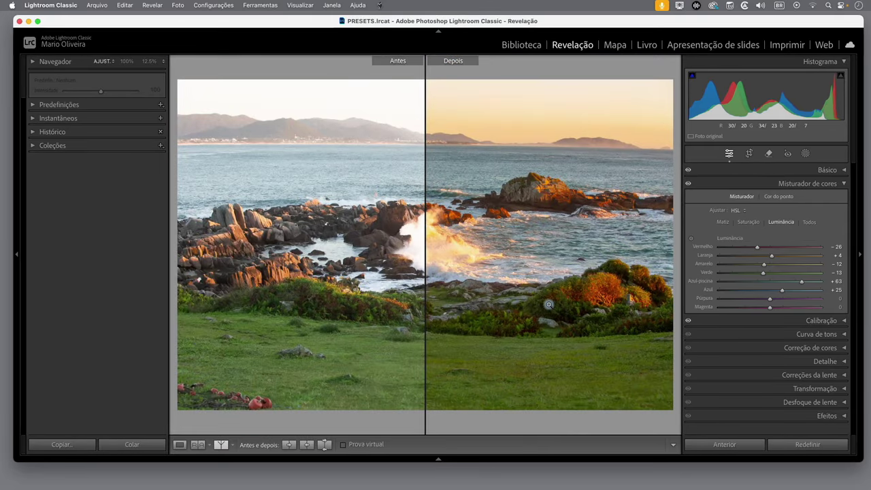
Cycle through the Before/After layouts, then return to the single edited Loupe view.
left_click(221, 445)
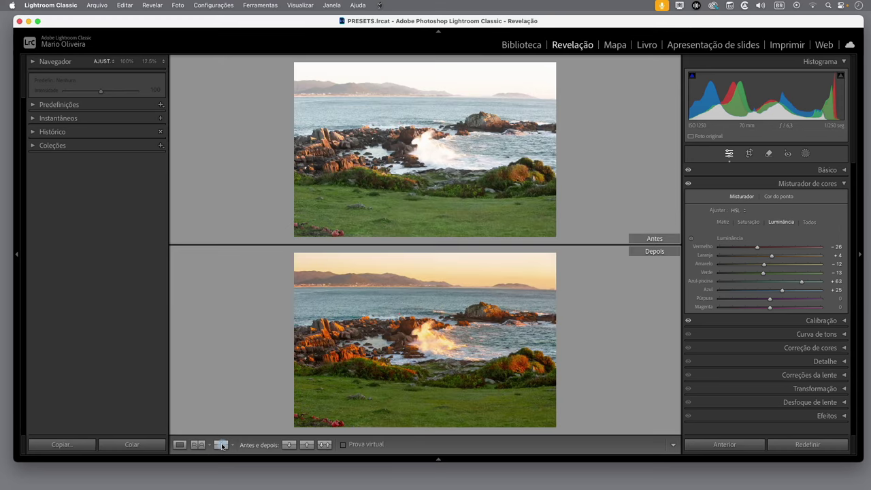
left_click(221, 445)
left_click(221, 445)
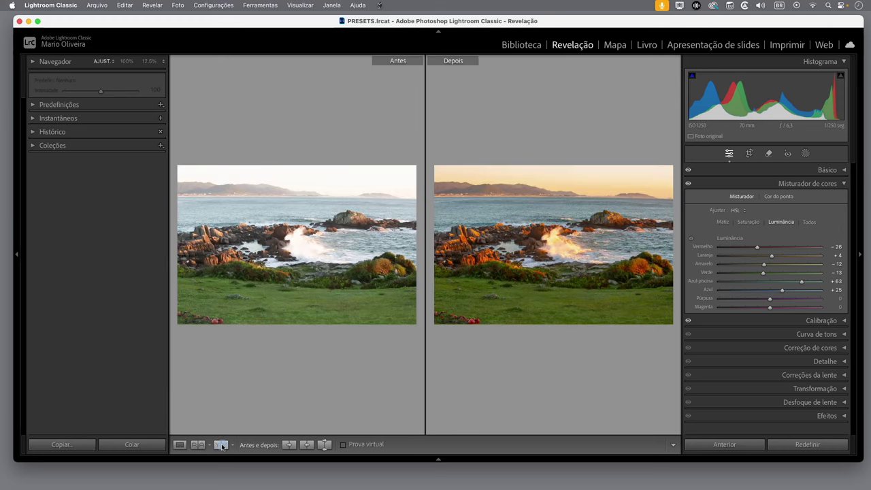
left_click(221, 445)
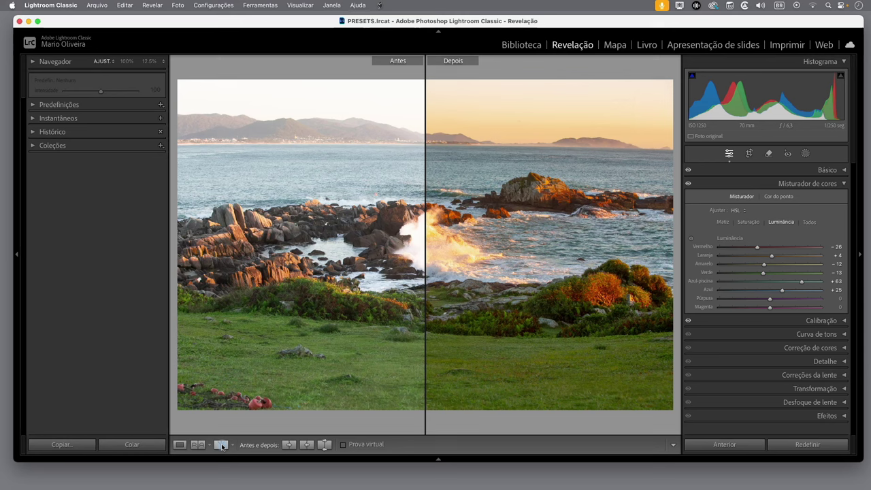
left_click(179, 444)
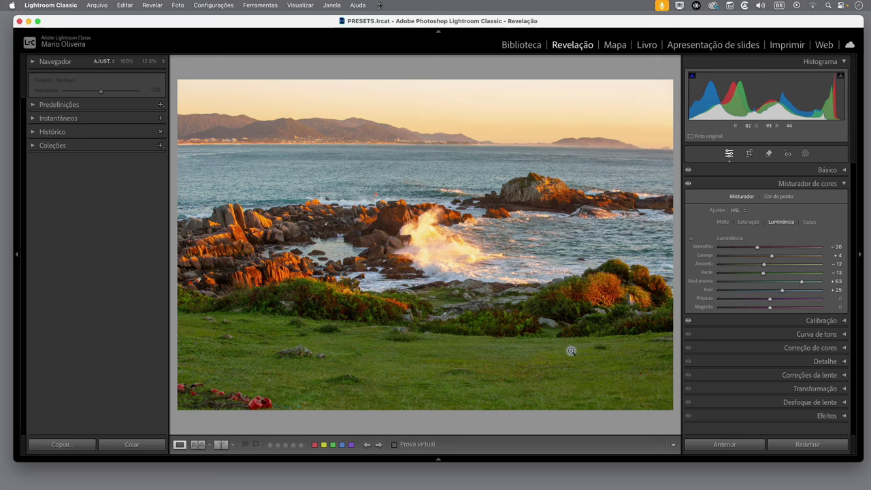
Expand the Basic panel and flip between original and edited versions, ending on the warm edit.
left_click(836, 170)
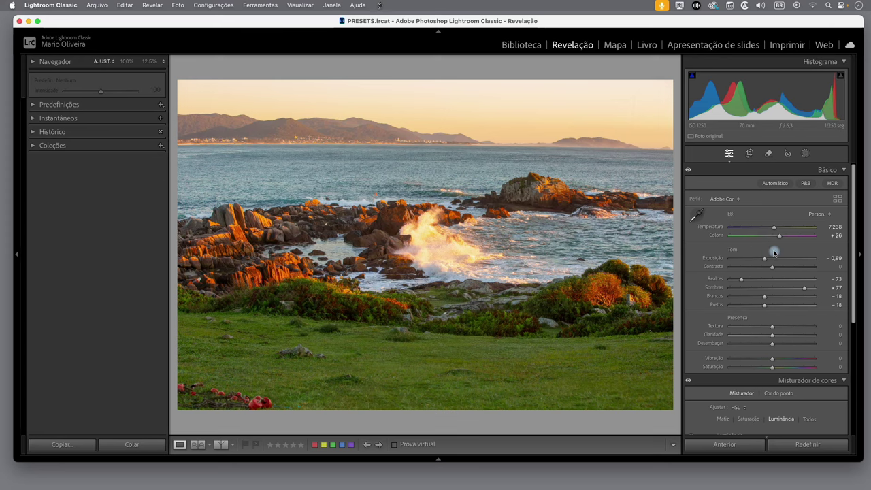
key("backslash")
key("backslash")
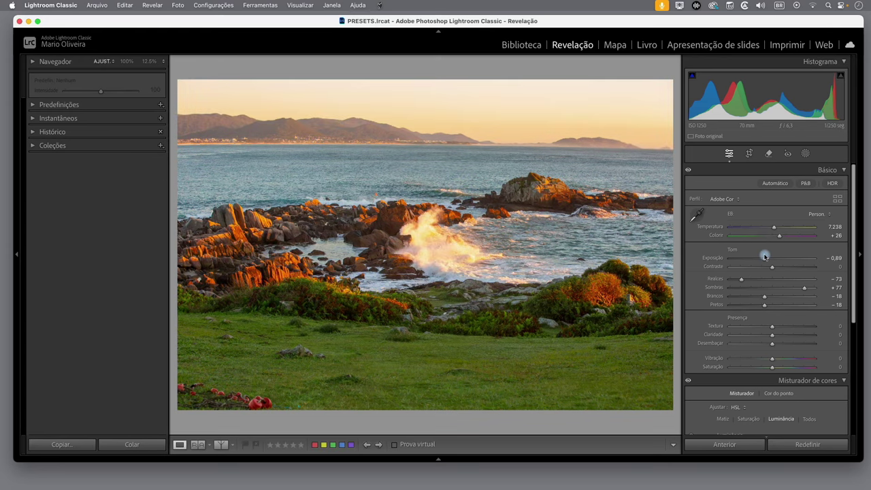
key("backslash")
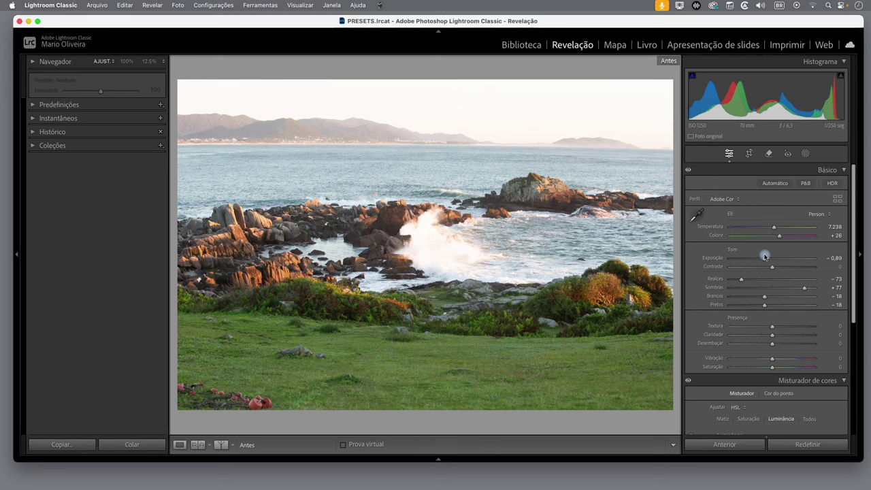
key("backslash")
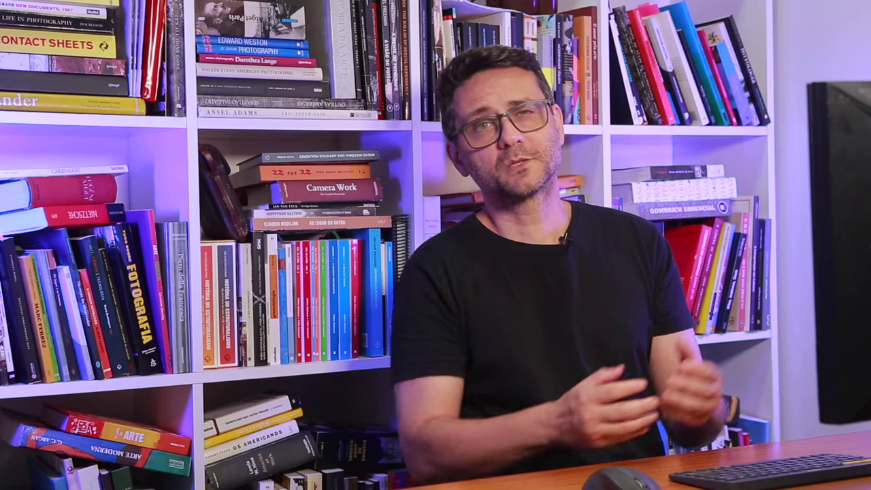